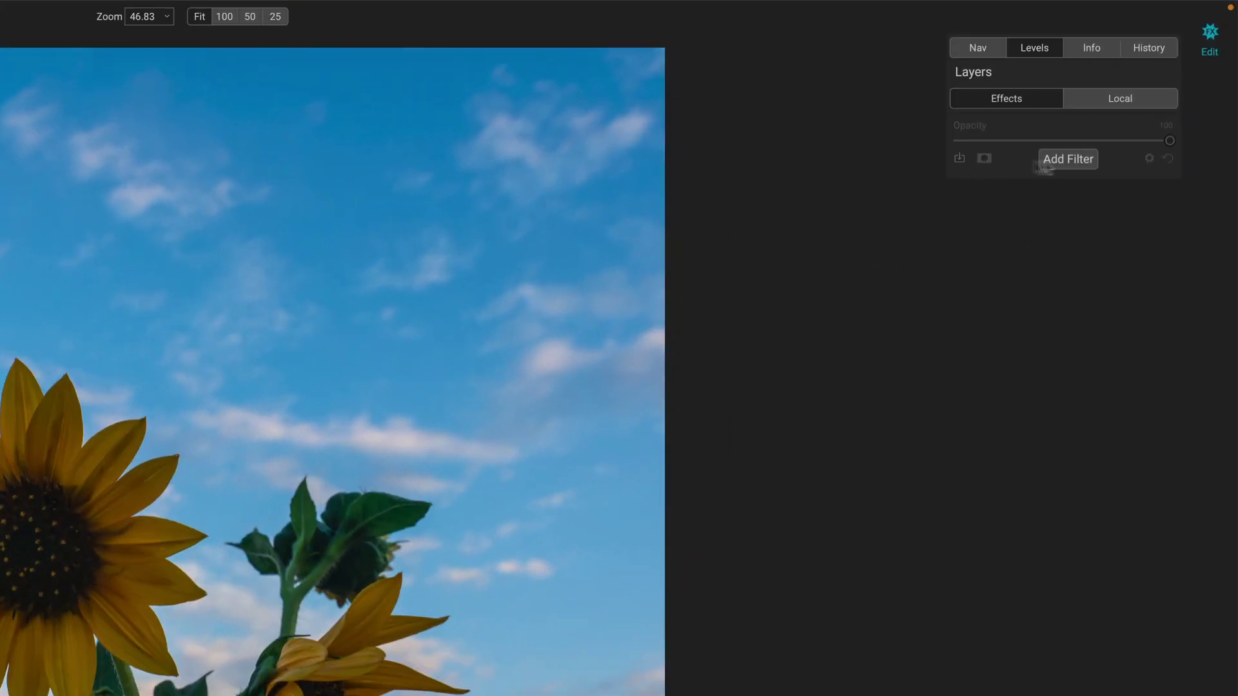
Add a Dynamic Contrast filter (Small 4, Medium 22, Large 29) and compare it on and off.
left_click(1125, 106)
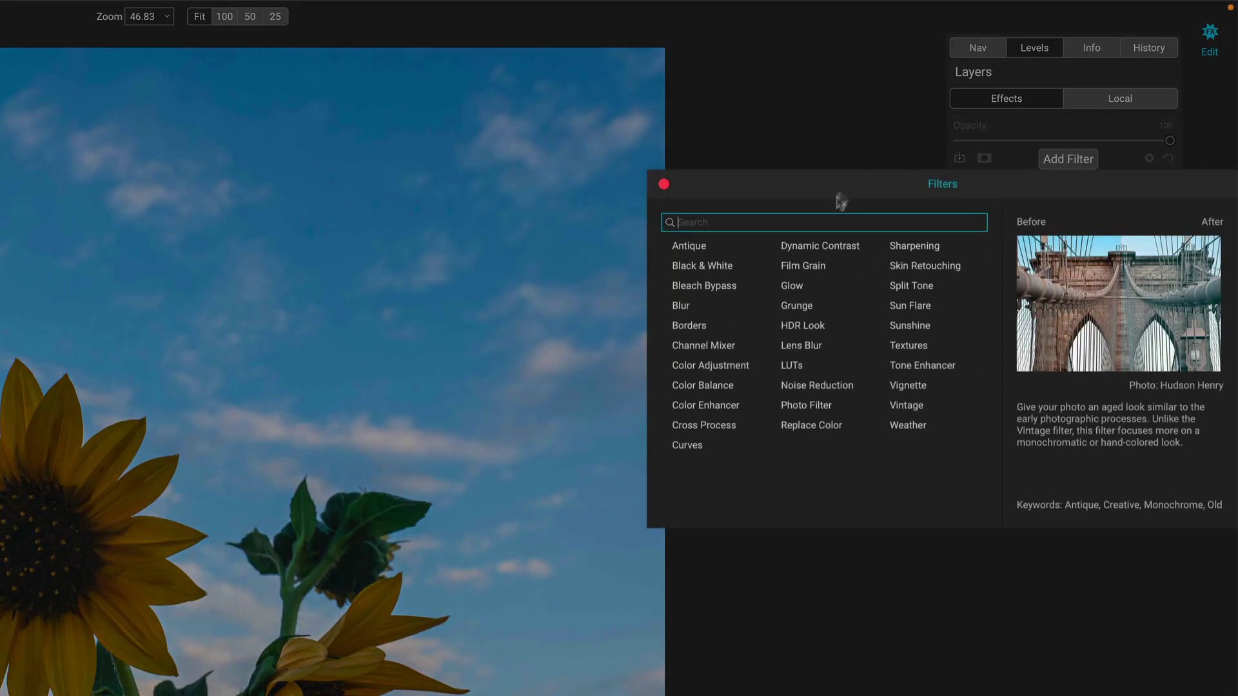
left_click(829, 247)
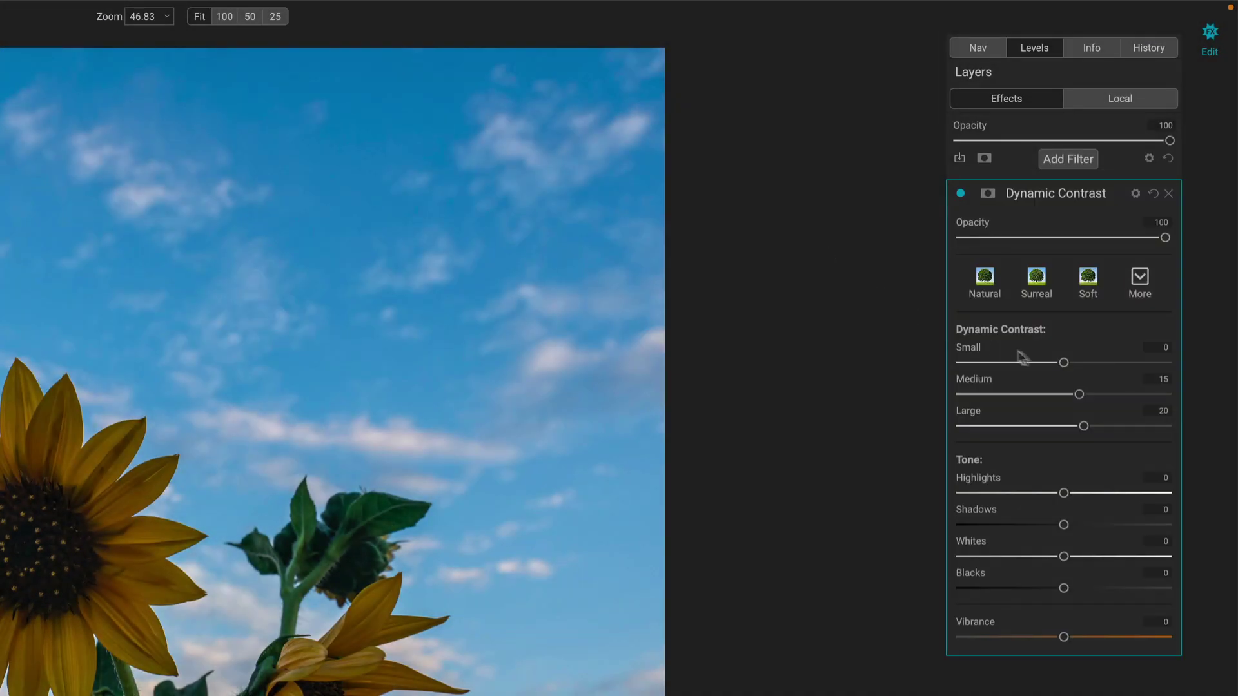
left_click_drag(1064, 362, 1095, 432)
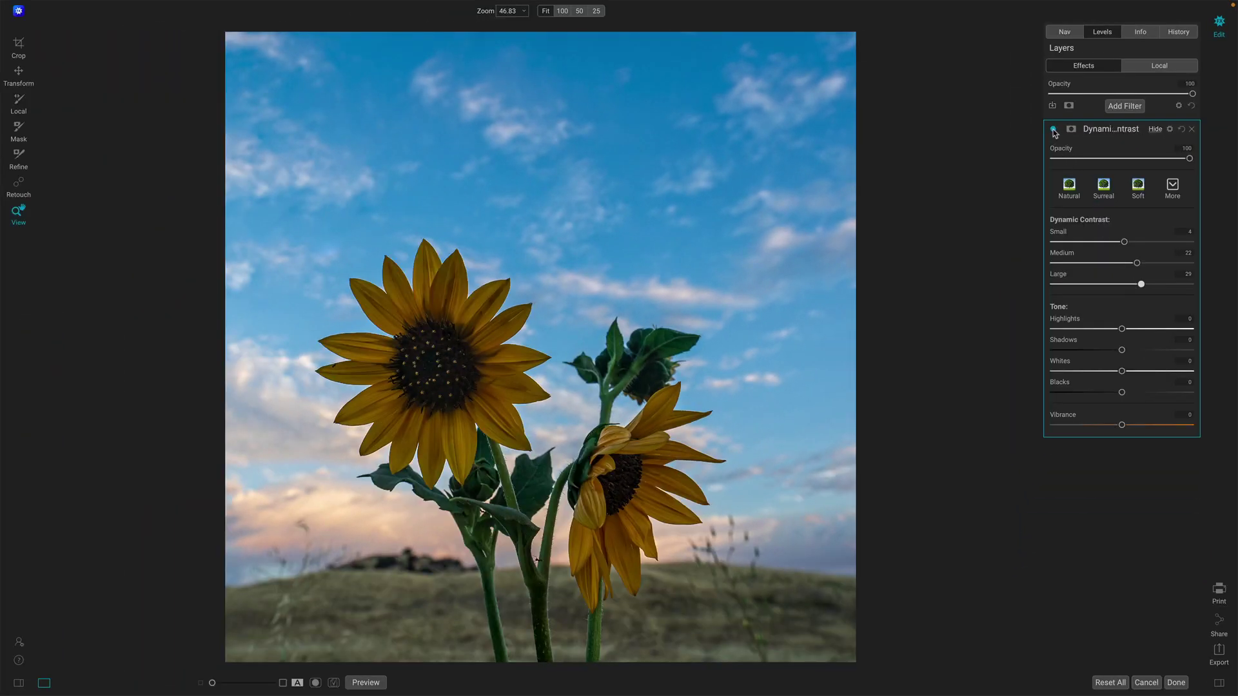
left_click(1053, 130)
left_click(1053, 130)
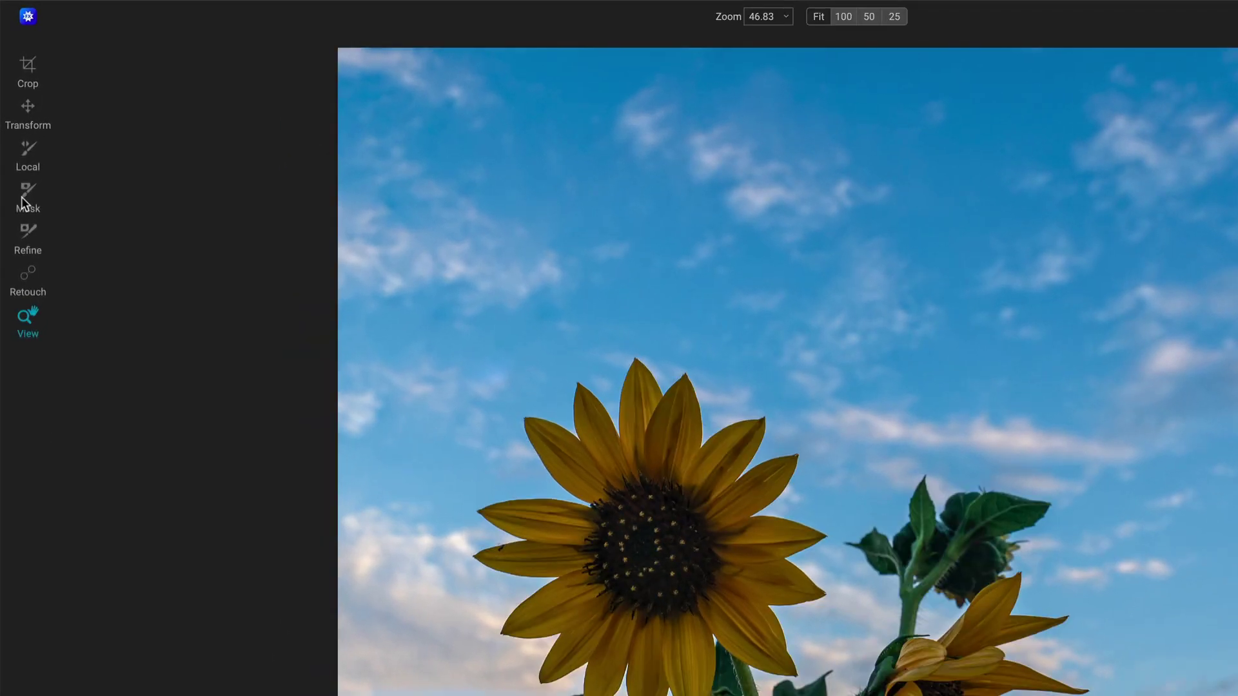
Start an AI Quick Mask with the brush set to Keep mode.
left_click(15, 137)
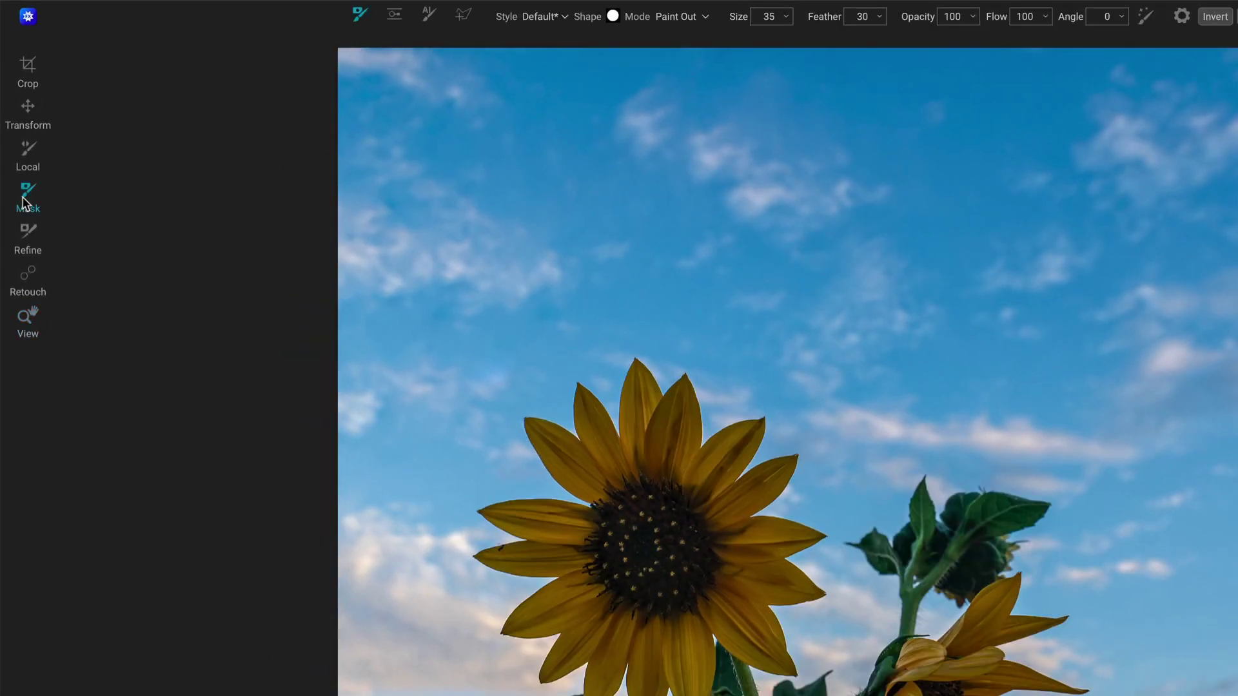
left_click(429, 16)
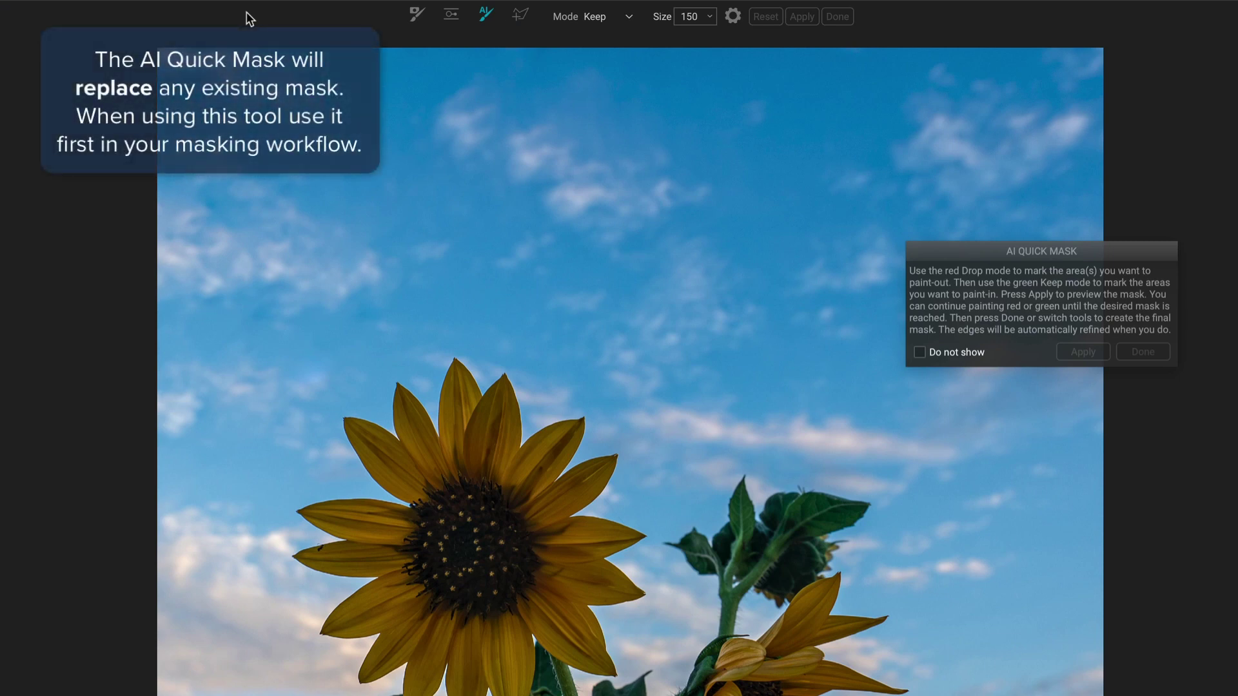
left_click(629, 17)
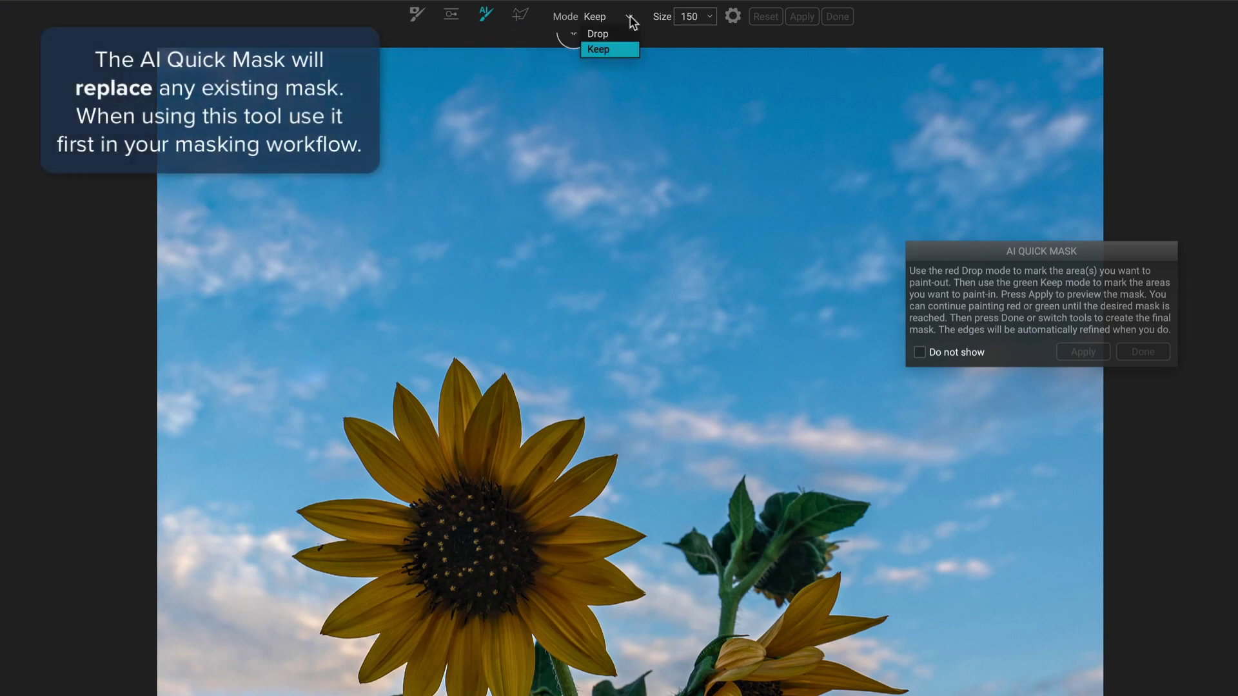
left_click(621, 51)
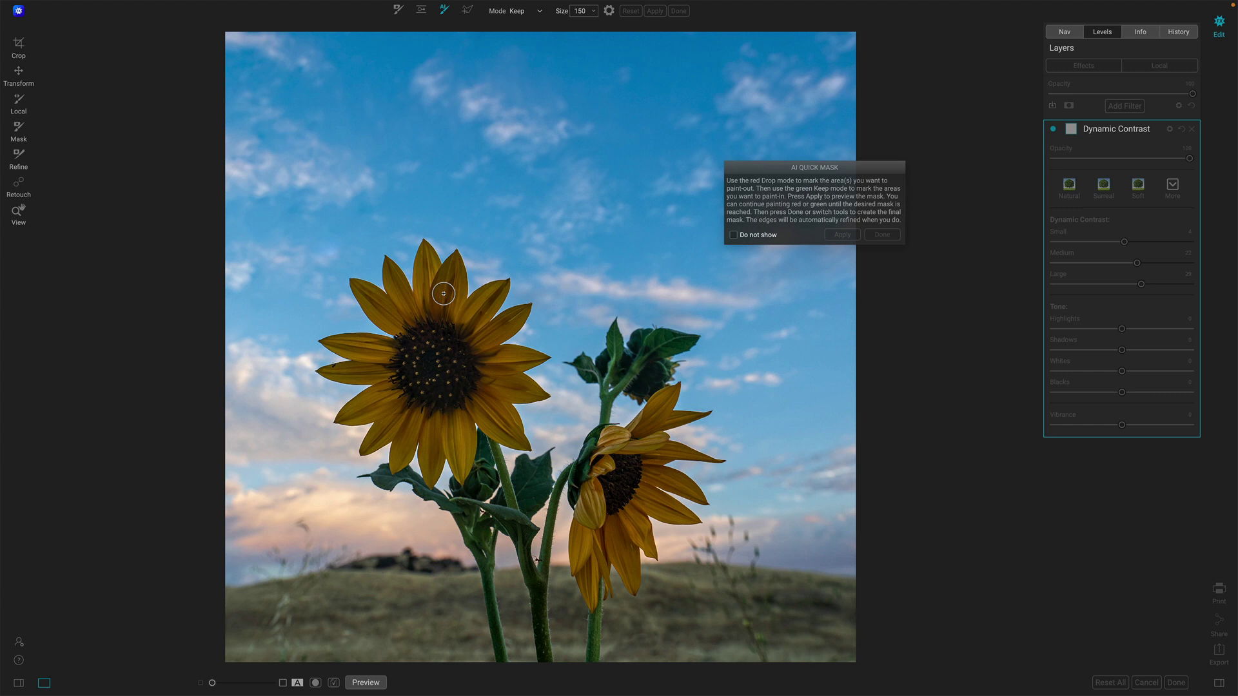
Paint Keep strokes over the big sunflower, stems, right flower head and upper bud.
mouse_move(443, 293)
left_mouse_down()
mouse_move(407, 359)
mouse_move(414, 406)
mouse_move(484, 386)
left_mouse_up()
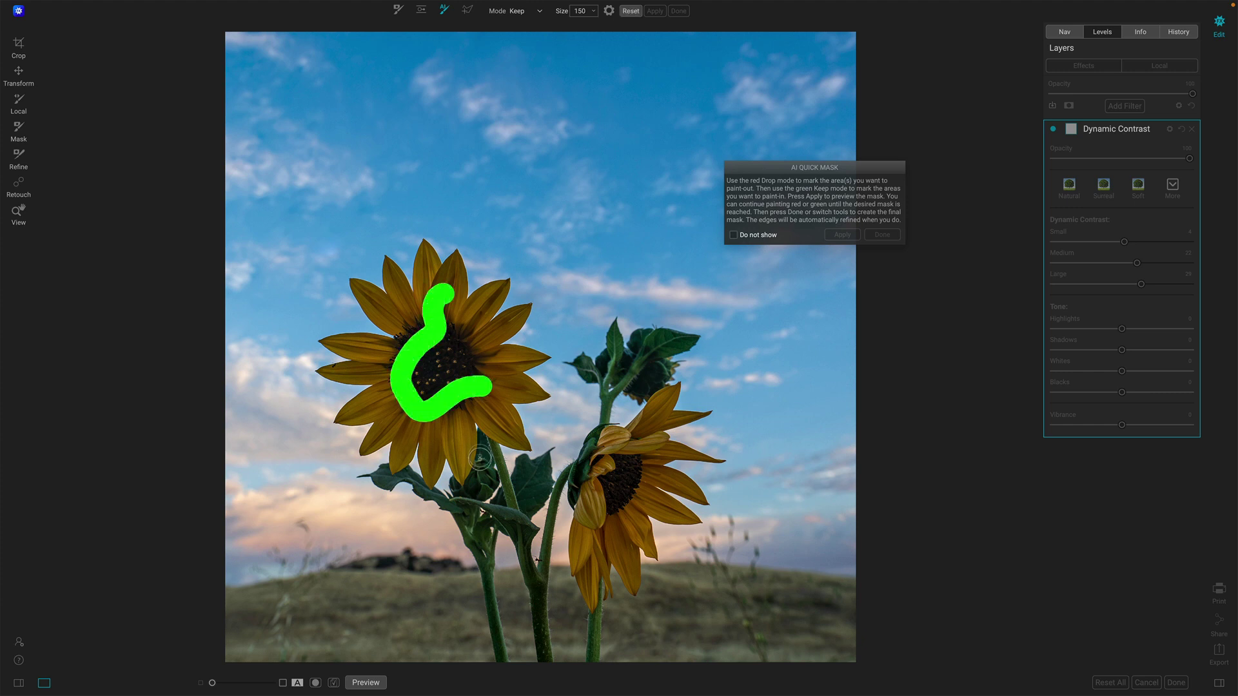
left_click_drag(475, 482, 475, 503)
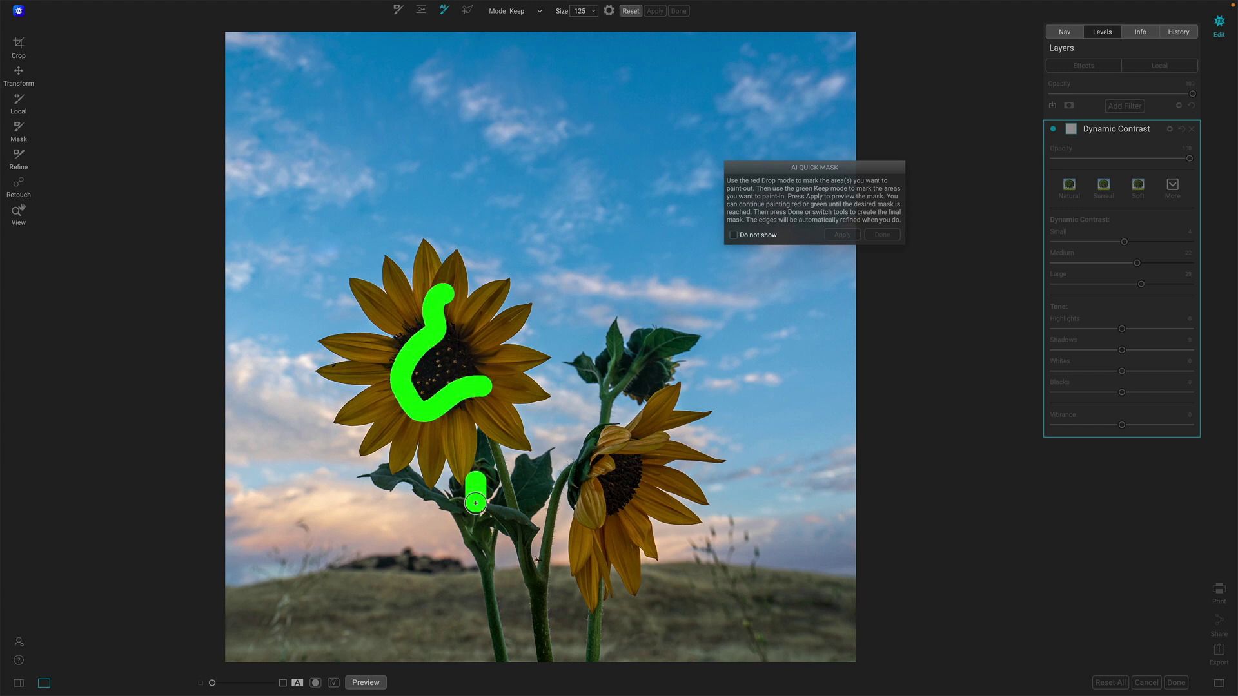
key("bracketleft")
key("bracketleft")
mouse_move(485, 558)
left_mouse_down()
mouse_move(486, 594)
mouse_move(536, 588)
mouse_move(539, 629)
left_mouse_up()
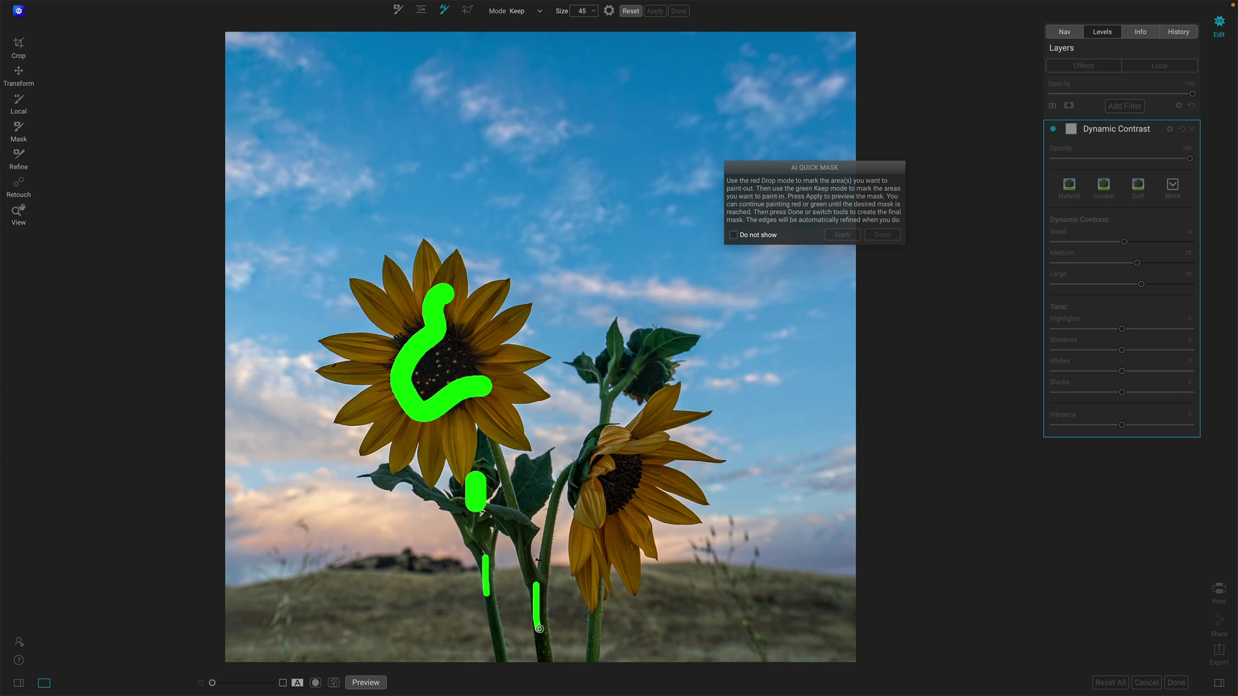
mouse_move(534, 489)
left_mouse_down()
mouse_move(534, 476)
mouse_move(532, 532)
left_mouse_up()
left_click_drag(653, 469, 610, 529)
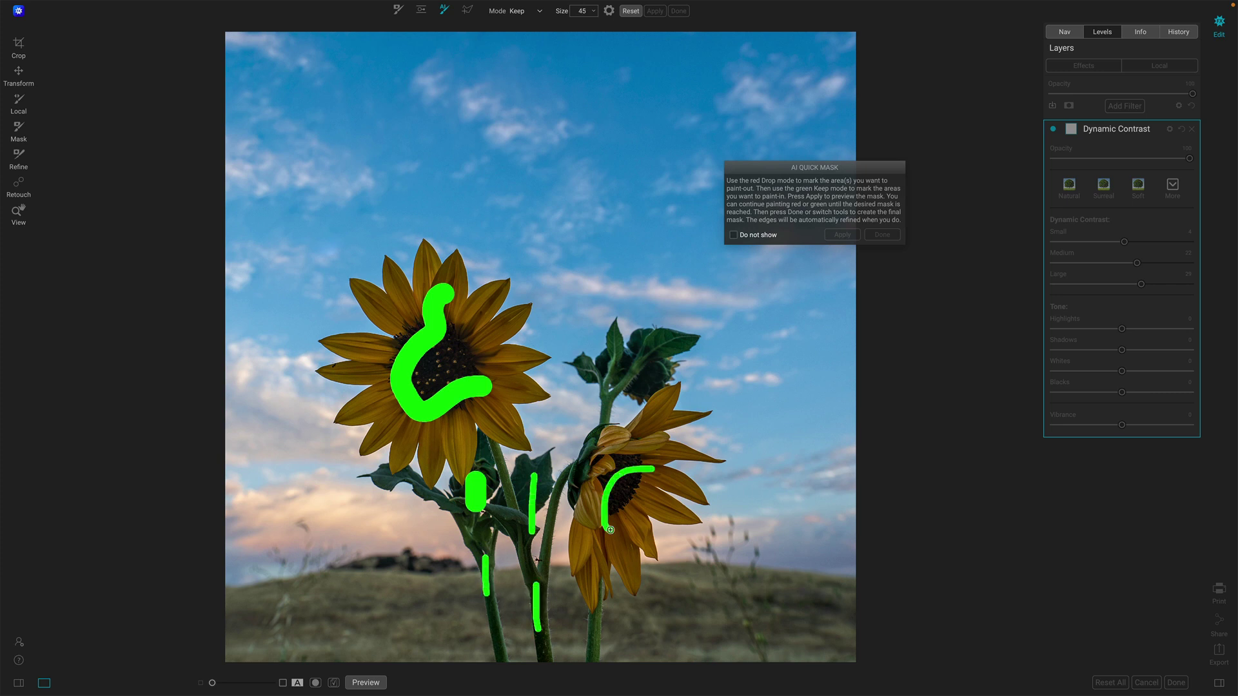
left_click_drag(655, 354, 602, 369)
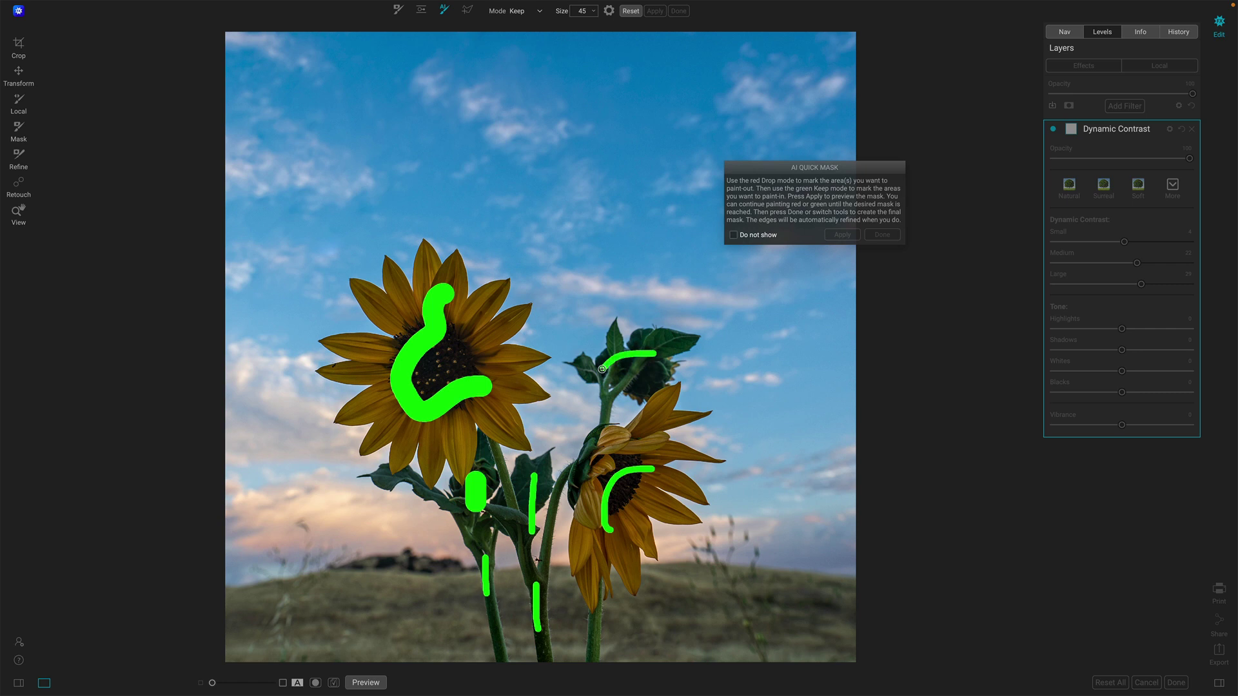
Switch the brush to Drop and paint the sky and lower-left and lower-right background.
left_click(539, 11)
left_click(524, 35)
mouse_move(287, 242)
left_mouse_down()
mouse_move(398, 159)
mouse_move(547, 205)
mouse_move(780, 327)
left_mouse_up()
mouse_move(795, 516)
left_mouse_down()
mouse_move(768, 609)
mouse_move(724, 659)
left_mouse_up()
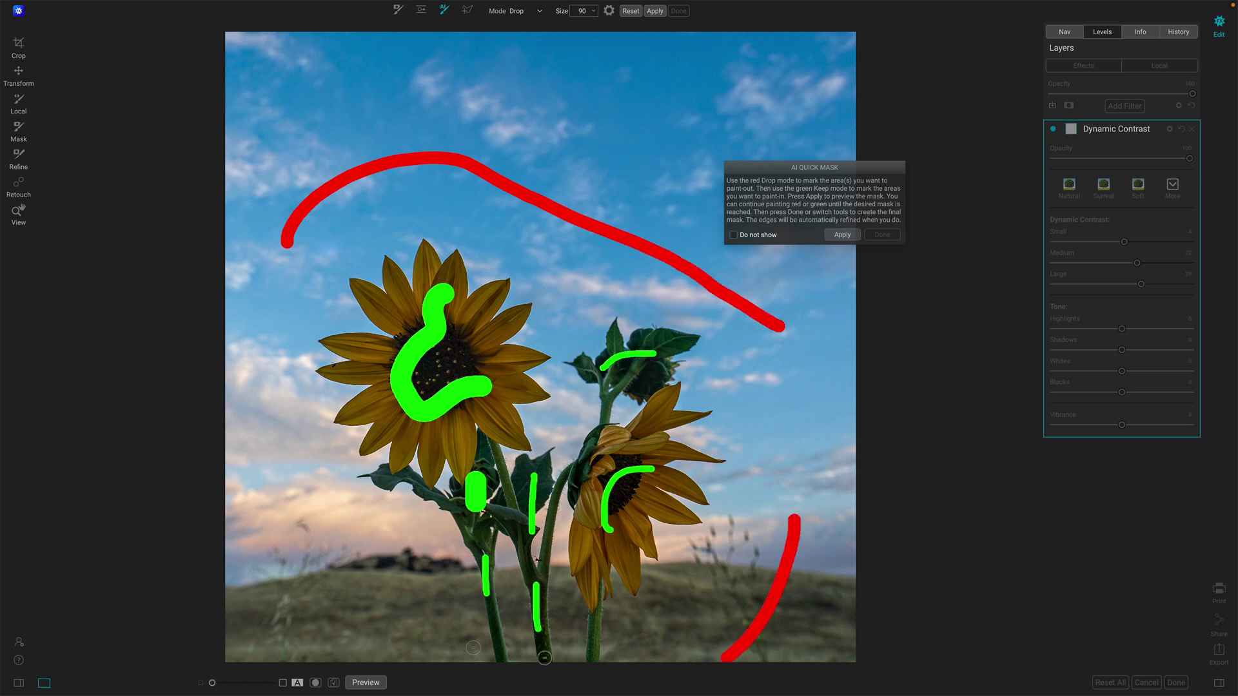
mouse_move(287, 516)
left_mouse_down()
mouse_move(374, 609)
mouse_move(429, 641)
left_mouse_up()
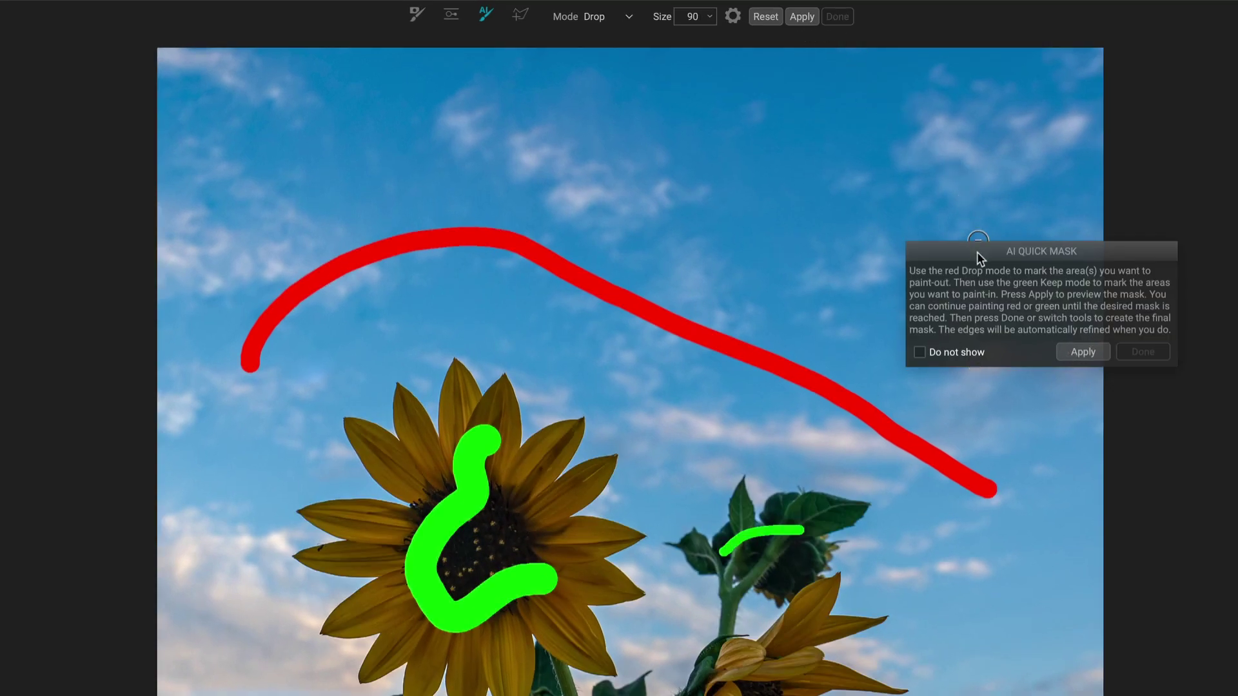
Apply the AI Quick Mask strokes to compute the green/red mask preview.
left_click(803, 19)
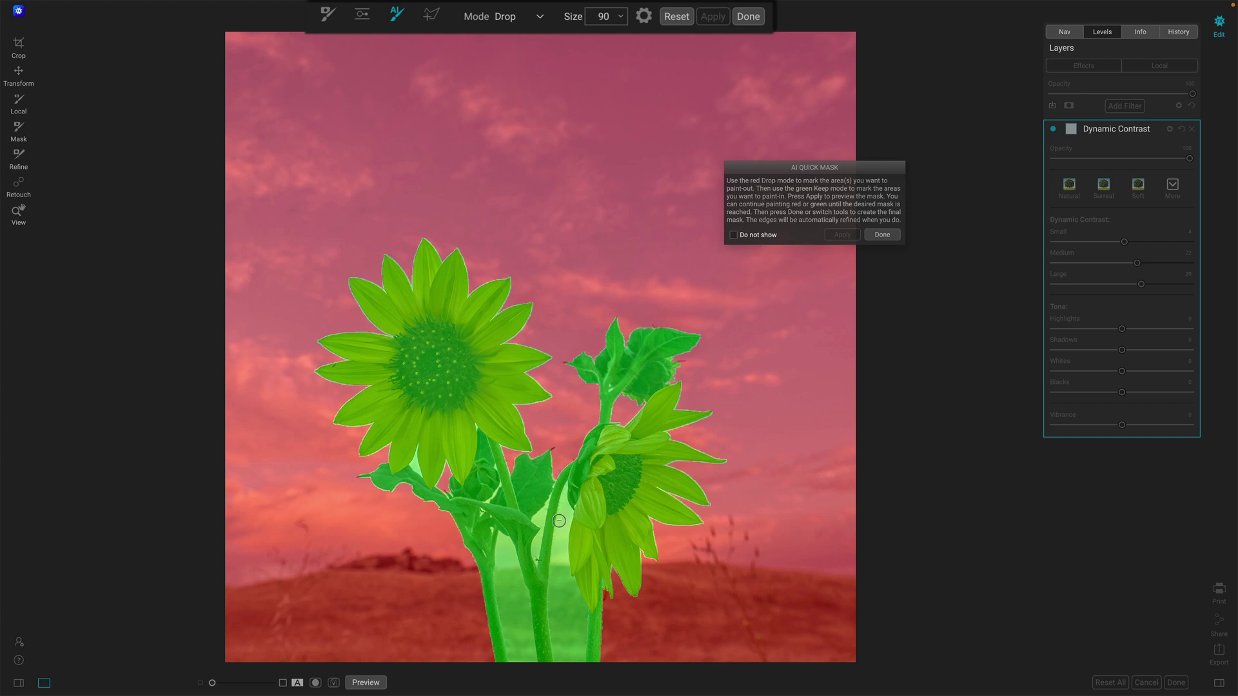
With a smaller brush, Drop the gaps beside the stems and Keep the middle stem.
key("bracketleft")
key("bracketleft")
key("bracketleft")
left_click_drag(565, 516, 567, 636)
left_click_drag(502, 553, 515, 631)
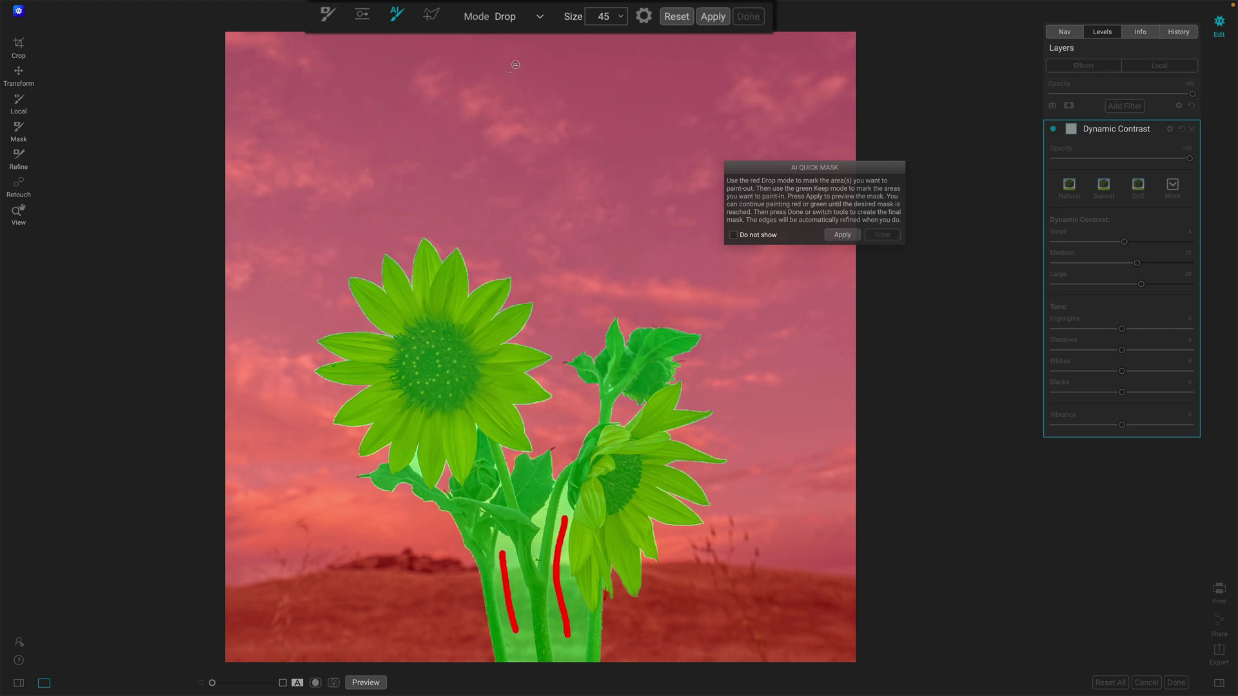
left_click(540, 17)
left_click(541, 36)
mouse_move(551, 520)
left_mouse_down()
mouse_move(539, 601)
mouse_move(528, 553)
left_mouse_up()
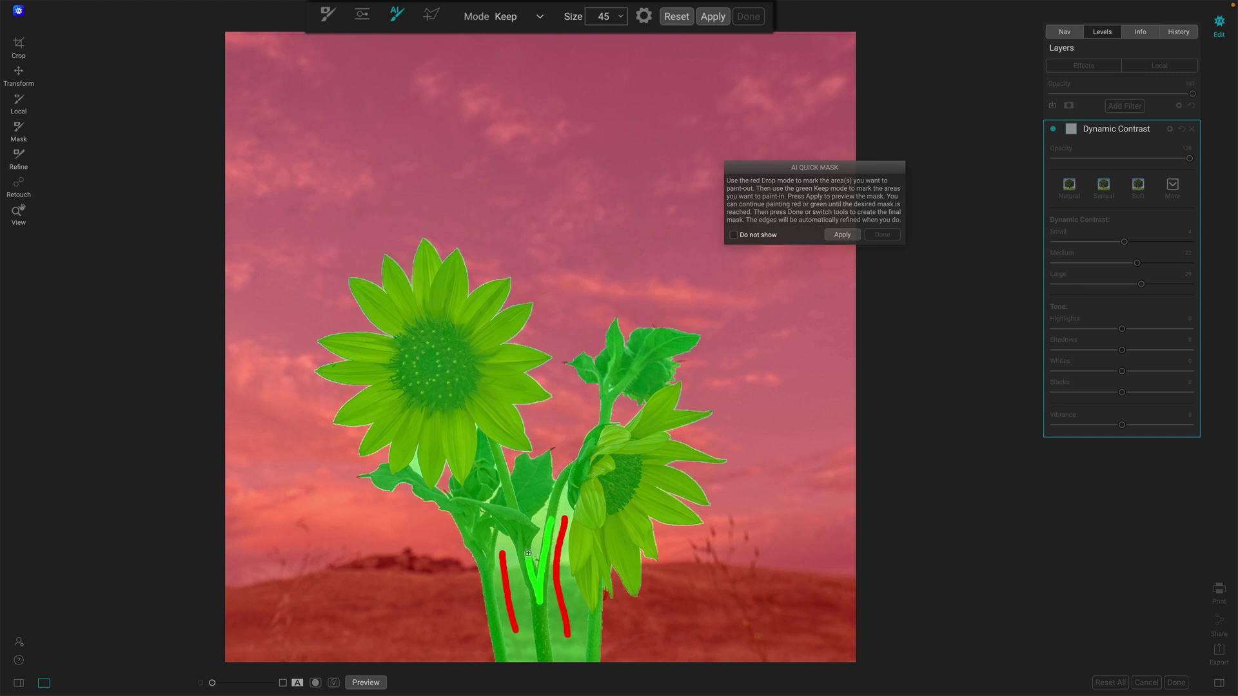
Rebuild the corrected mask and toggle the Dynamic Contrast layer to compare.
left_click(842, 235)
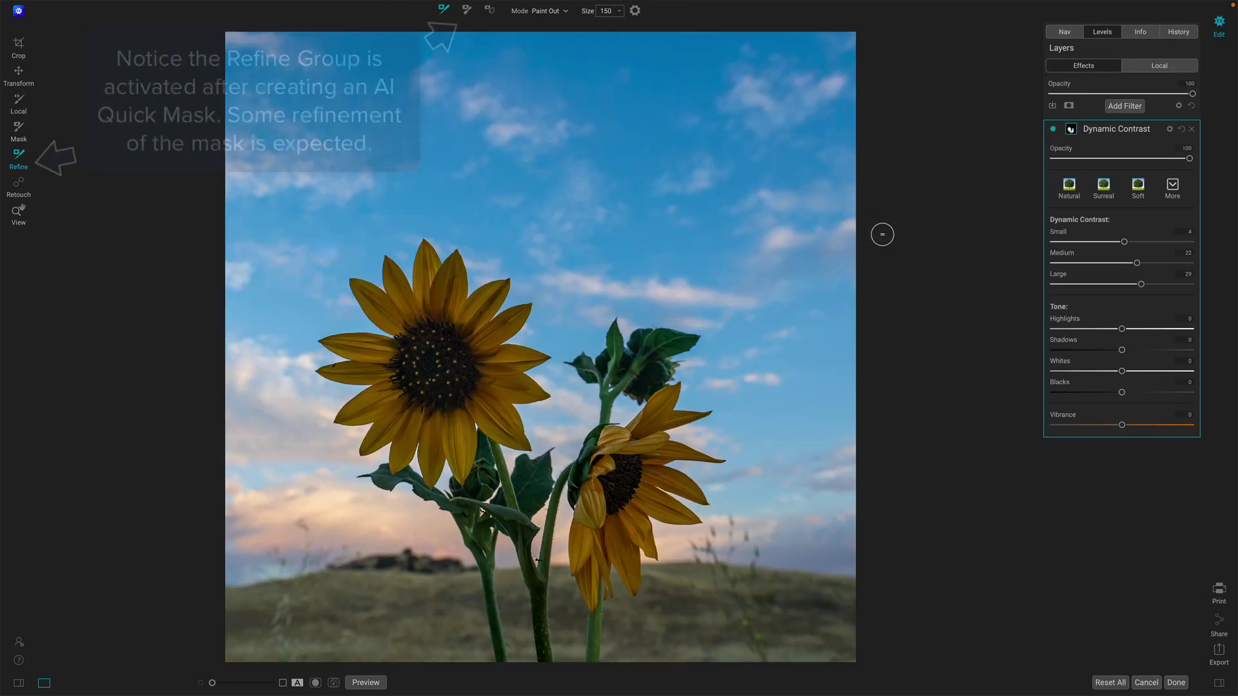
left_click(1055, 130)
left_click(1055, 130)
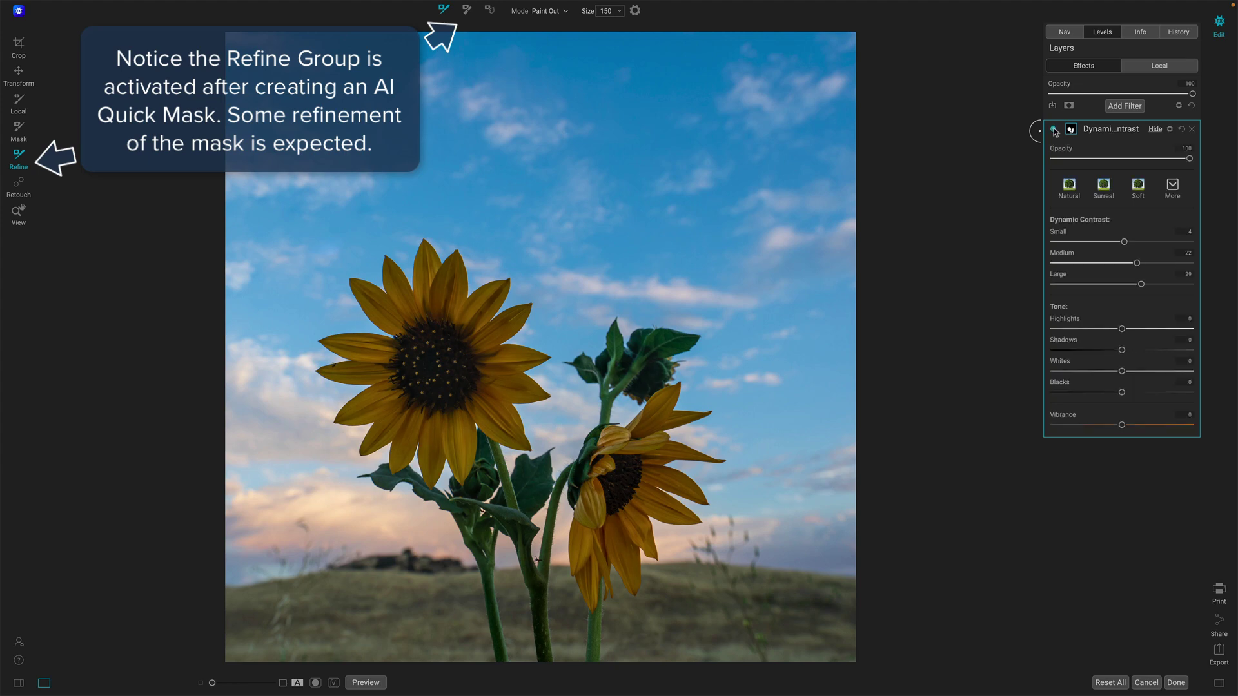
left_click(1054, 130)
left_click(1055, 130)
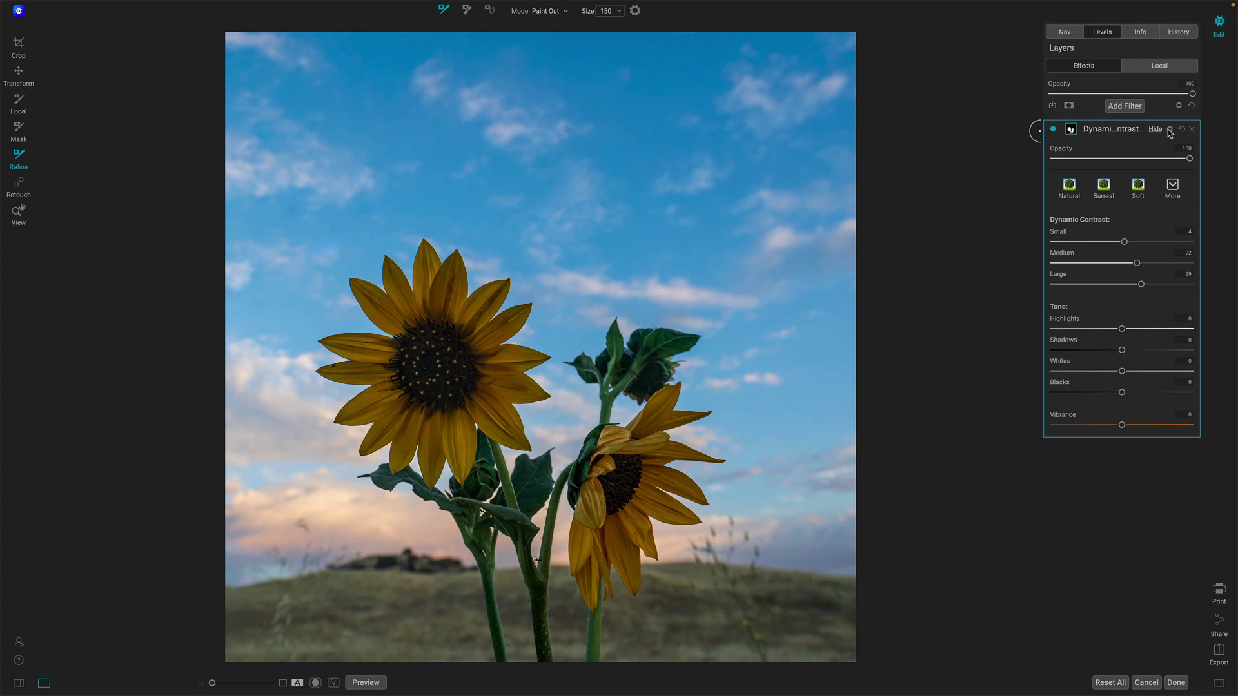
Feather the Dynamic Contrast layer mask to 6, checking it with the red overlay.
left_click(1072, 130)
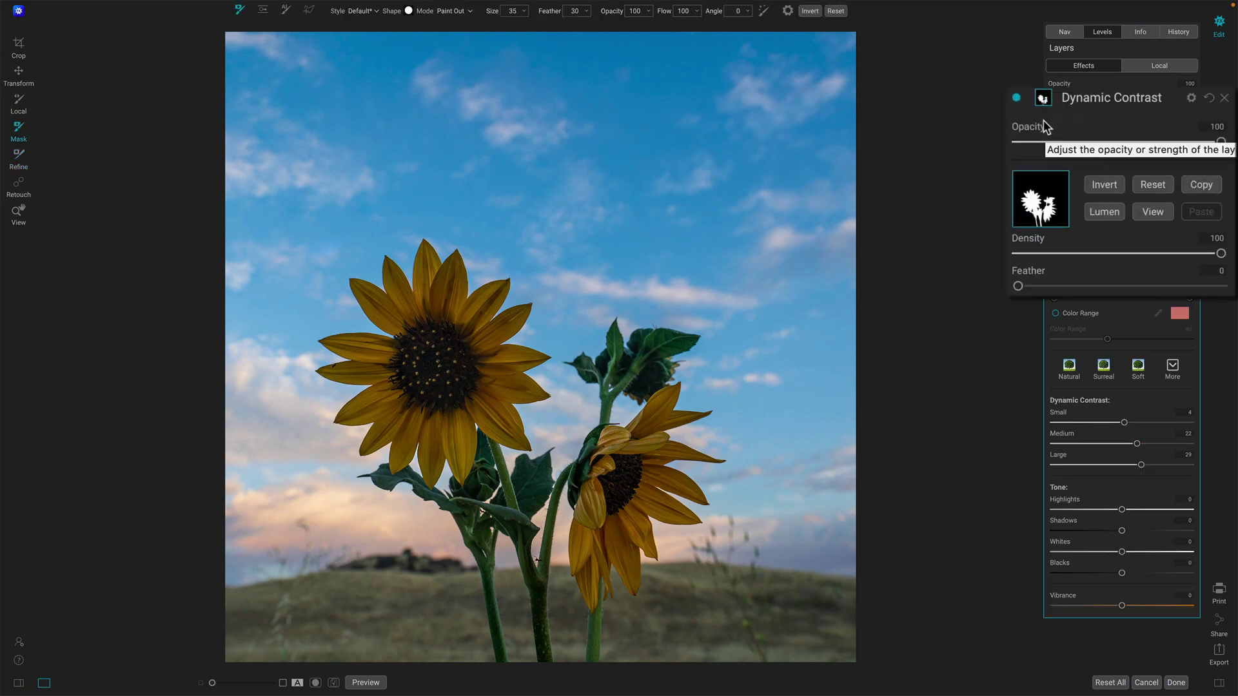
left_click(1152, 213)
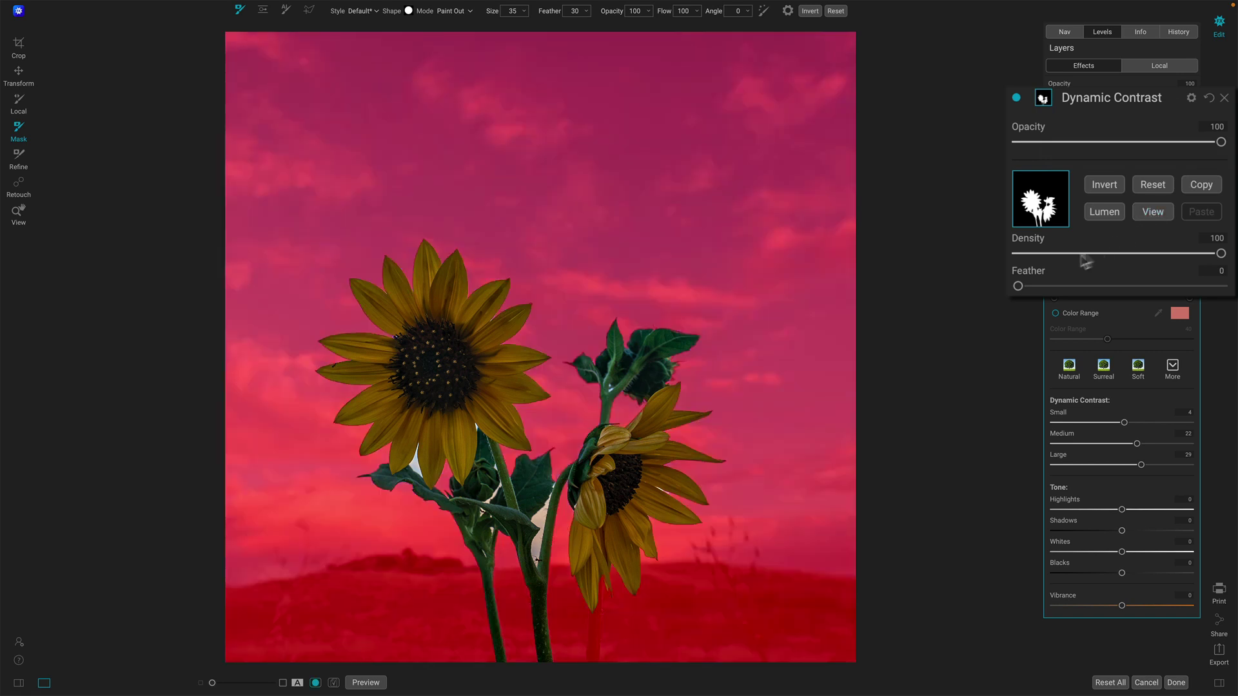
left_click_drag(1018, 287, 1030, 288)
left_click(1154, 219)
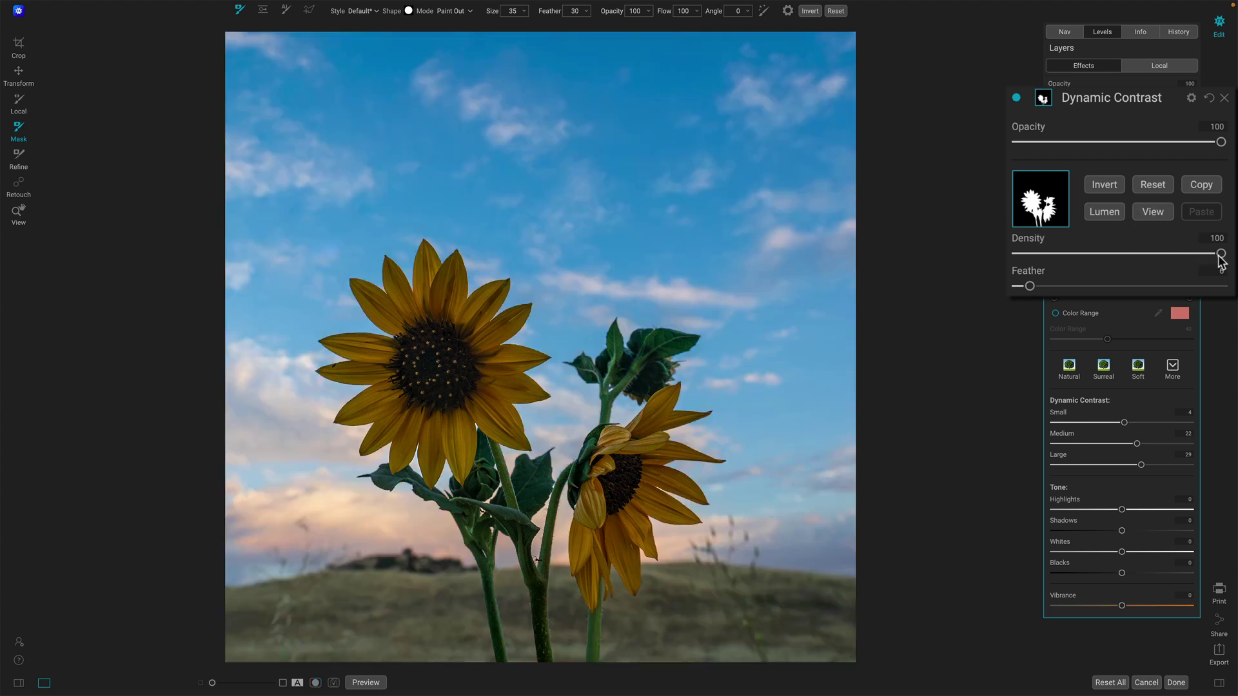
Set the mask density to 77, checking the overlay and black-and-white mask views.
left_click_drag(1221, 253, 1157, 258)
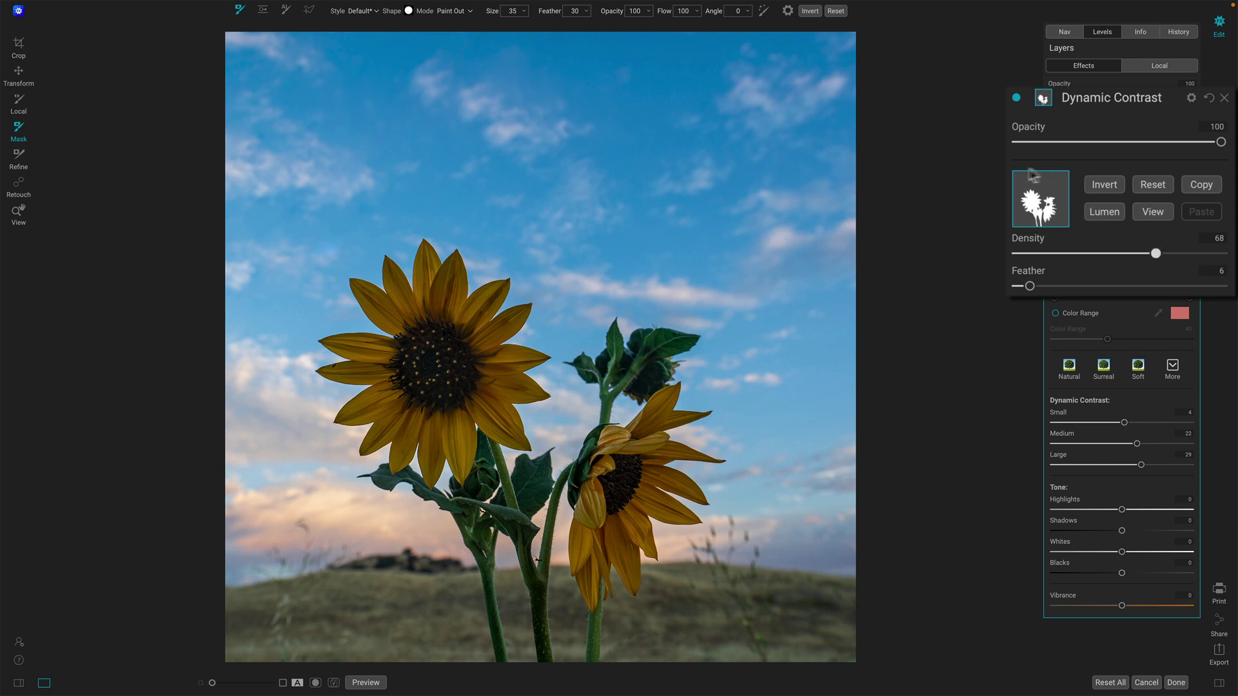
left_click(1153, 213)
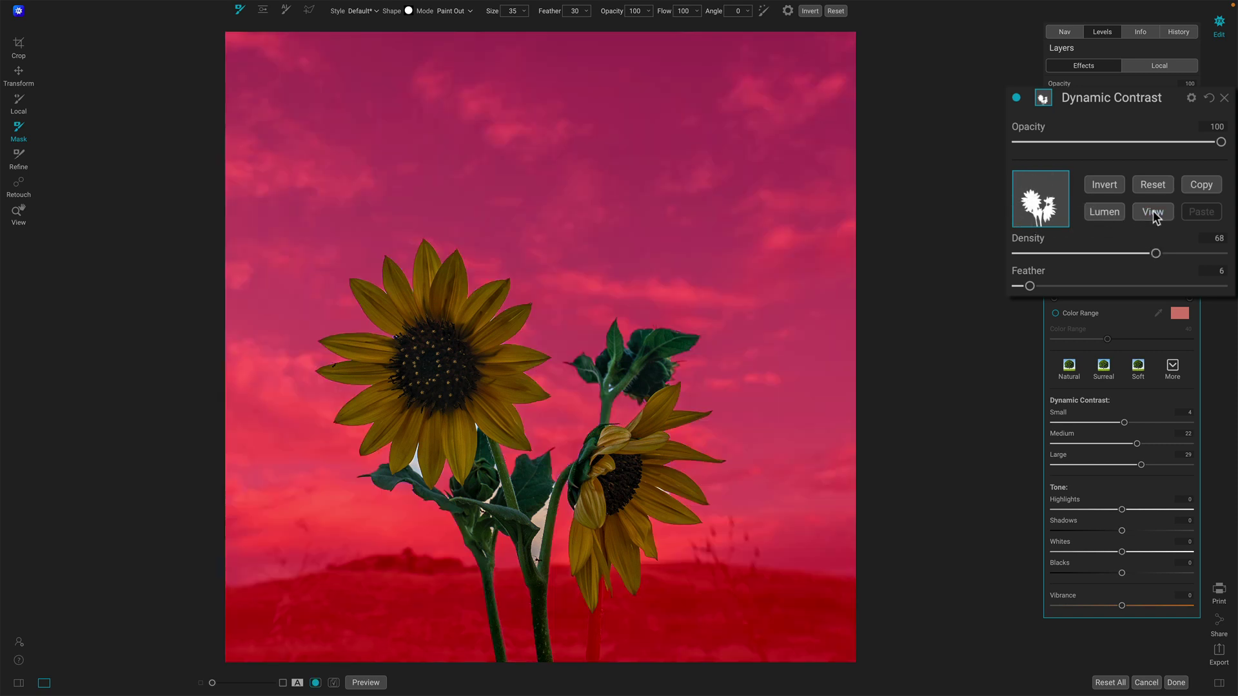
left_click(1153, 214)
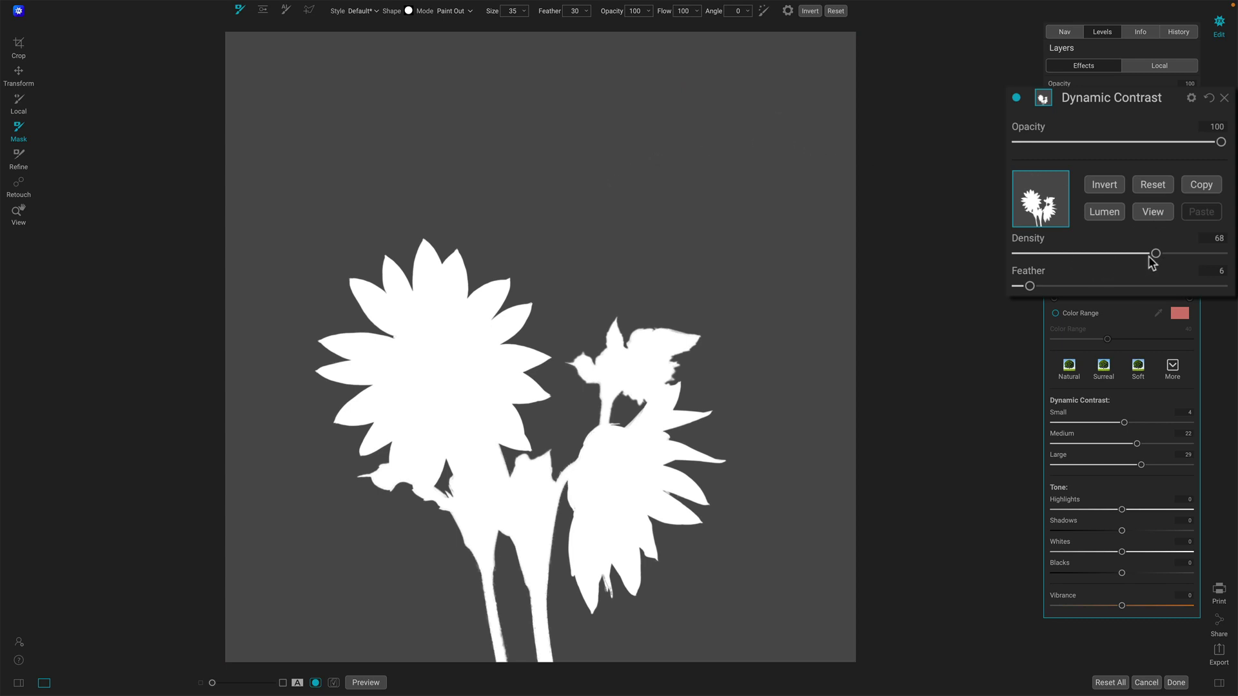
mouse_move(1156, 253)
left_mouse_down()
mouse_move(1220, 253)
mouse_move(1175, 254)
left_mouse_up()
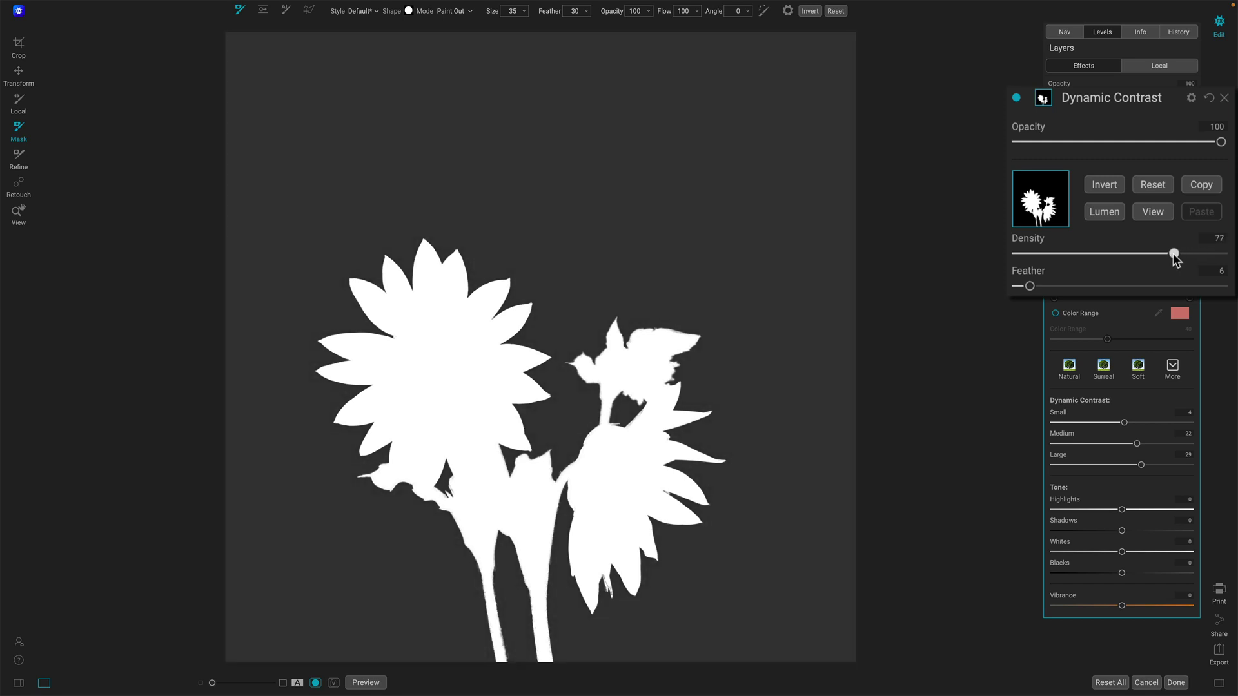
Leave the black-and-white mask view to show the sunflower photo in colour.
left_click(1154, 214)
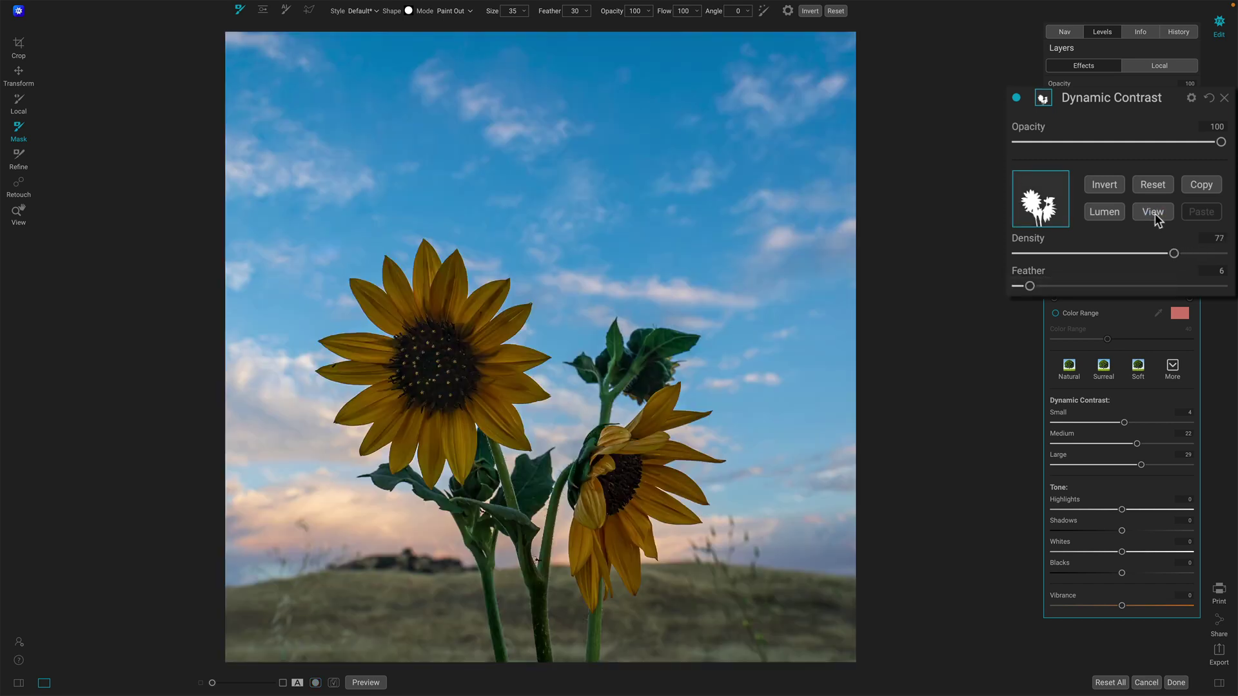